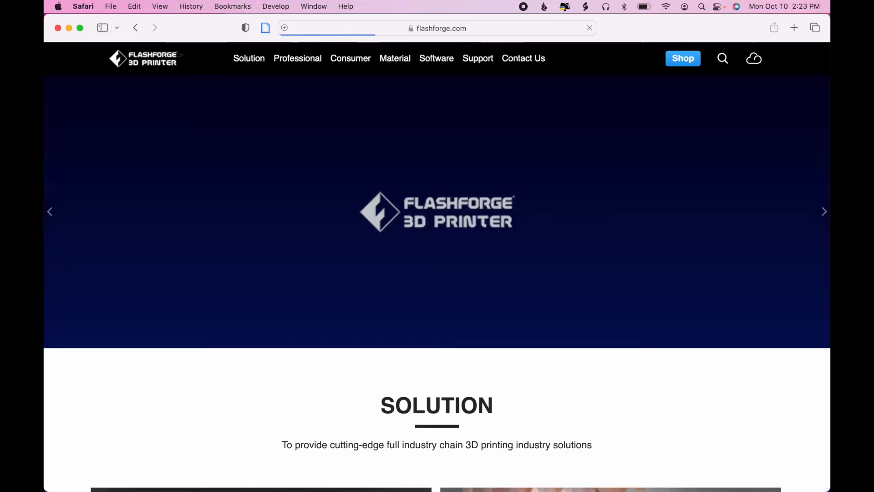
Download the MacOS version of FlashPrint 5.5.0 from the software section of the Flashforge Download Center
{"action": "mouse_move", "coordinate": [437, 67]}
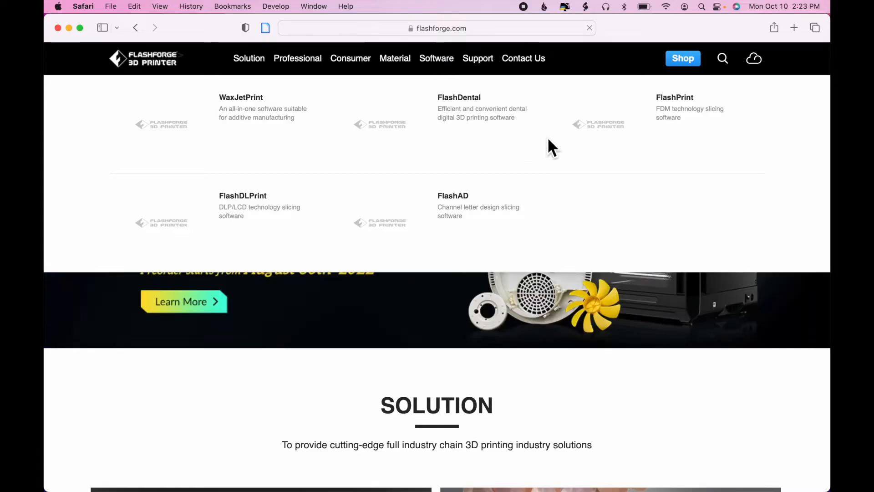
{"action": "left_click", "coordinate": [686, 98]}
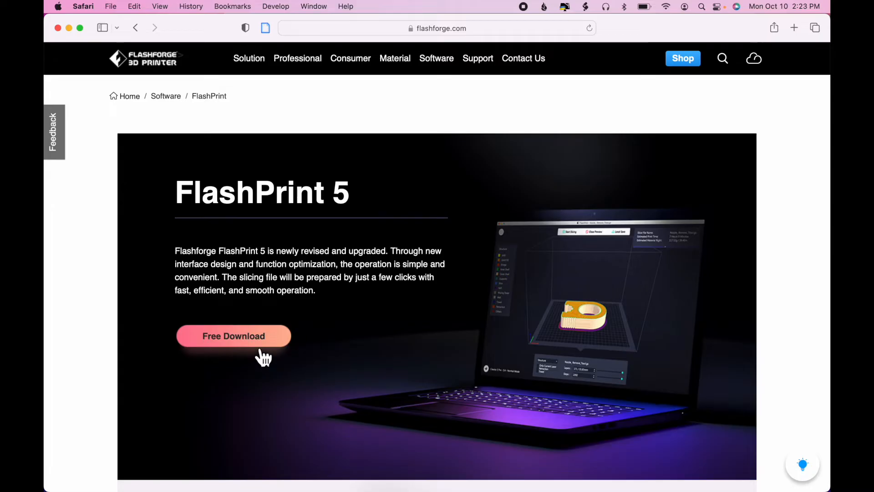
{"action": "left_click", "coordinate": [285, 339]}
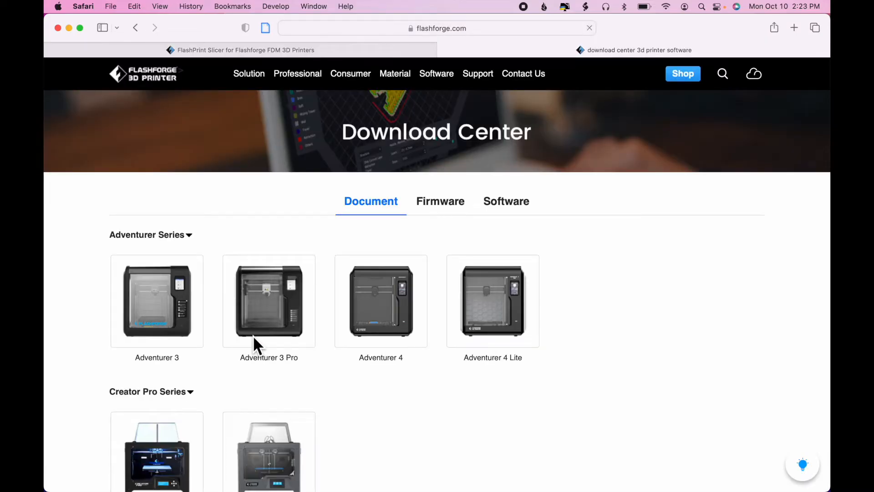
{"action": "left_click", "coordinate": [510, 205]}
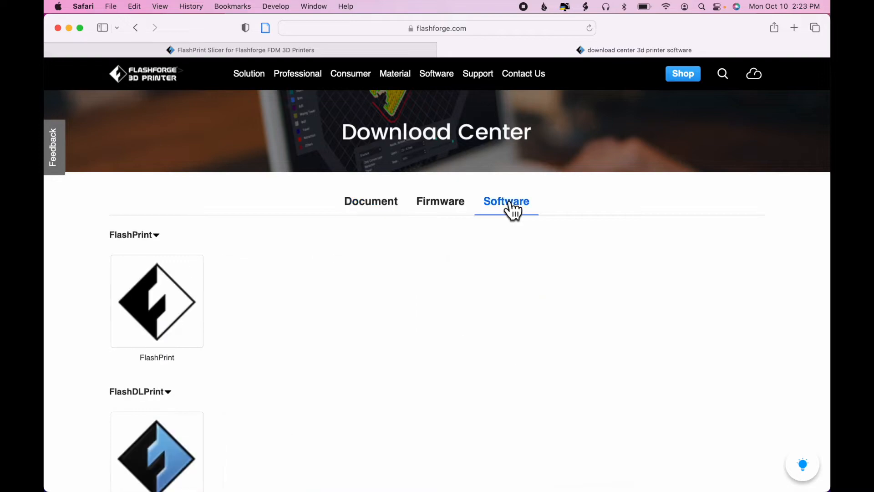
{"action": "left_click", "coordinate": [157, 302]}
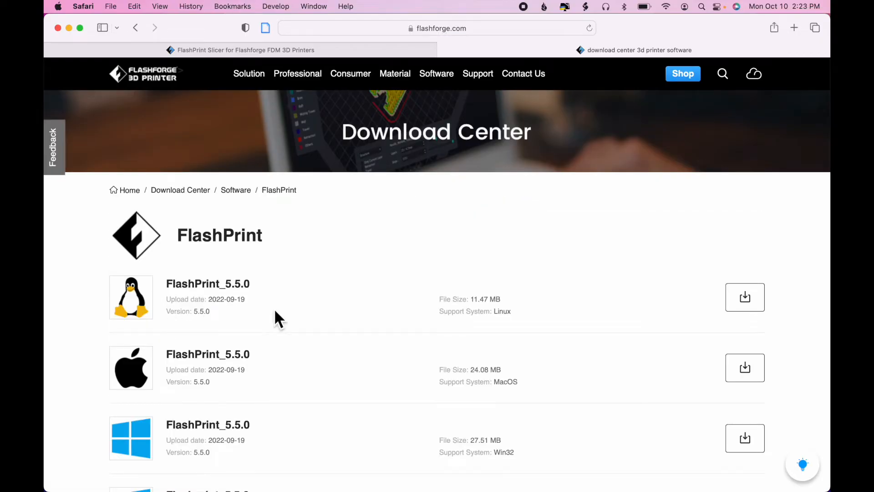
{"action": "scroll", "coordinate": [586, 356], "scroll_direction": "down", "scroll_amount": 2}
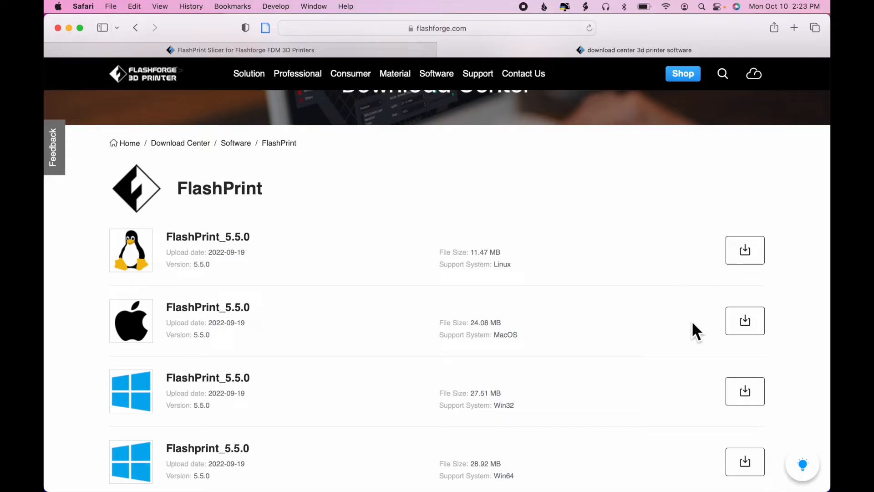
{"action": "left_click", "coordinate": [750, 331]}
Switch to Finder, try to open FlashPrint 5.pkg from the Downloads folder, and dismiss the alert
{"action": "key", "text": "super+Tab"}
{"action": "key", "text": "super+Tab"}
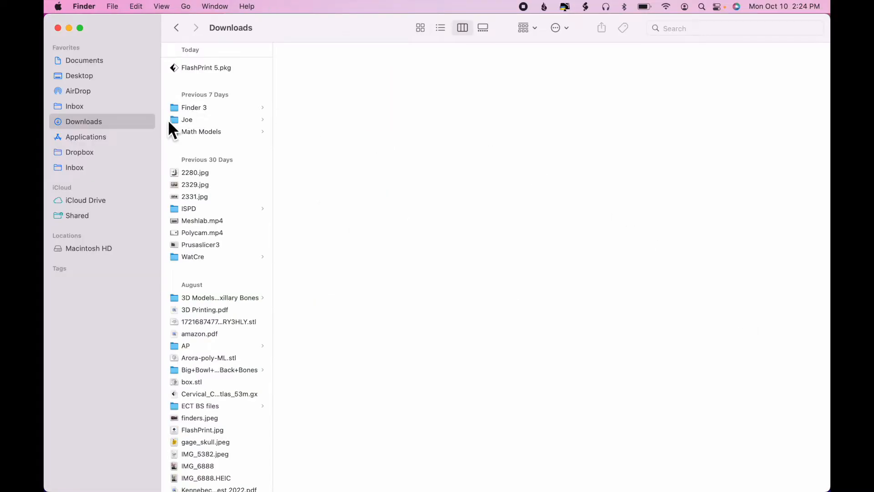
{"action": "double_click", "coordinate": [220, 68]}
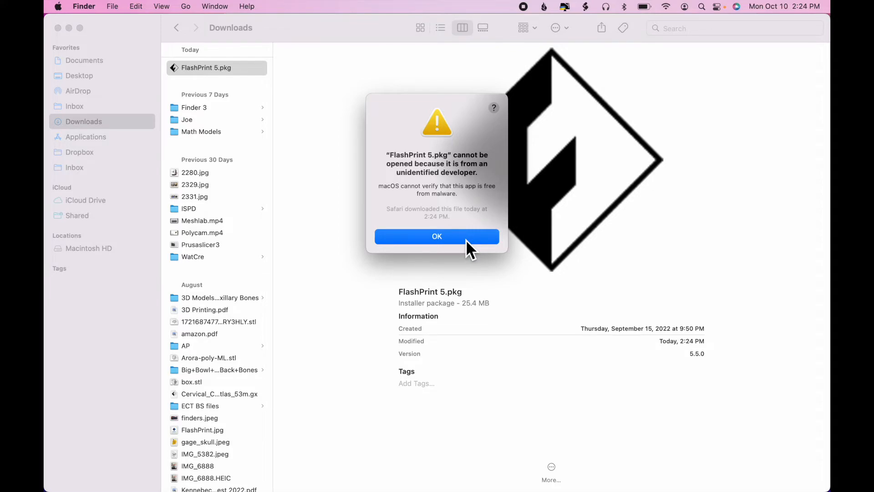
{"action": "left_click", "coordinate": [465, 237]}
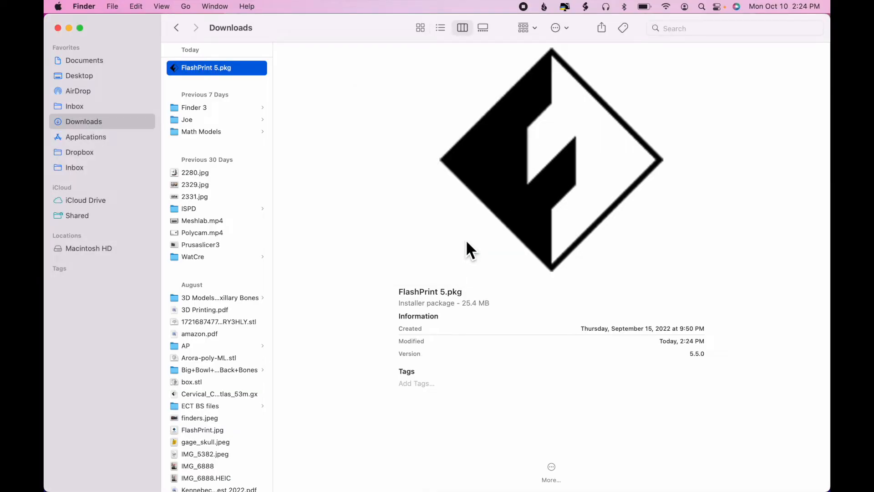
Override the block on FlashPrint 5.pkg in the Security & Privacy settings of System Preferences and open the installer anyway
{"action": "key", "text": "super+space"}
{"action": "type", "text": "s"}
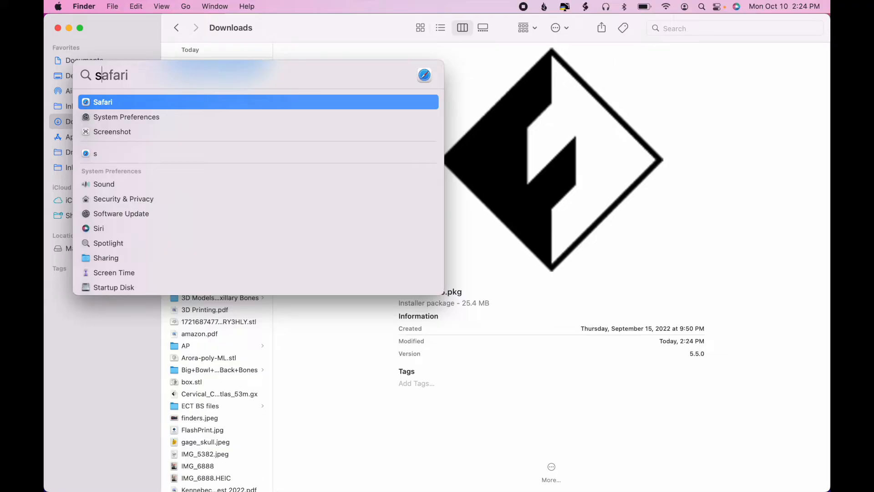
{"action": "type", "text": "afariy"}
{"action": "key", "text": "Return"}
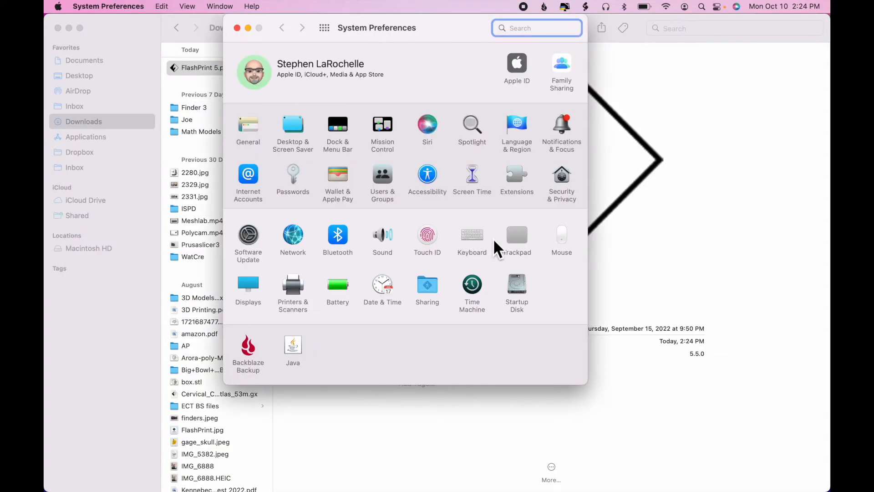
{"action": "left_click", "coordinate": [561, 179]}
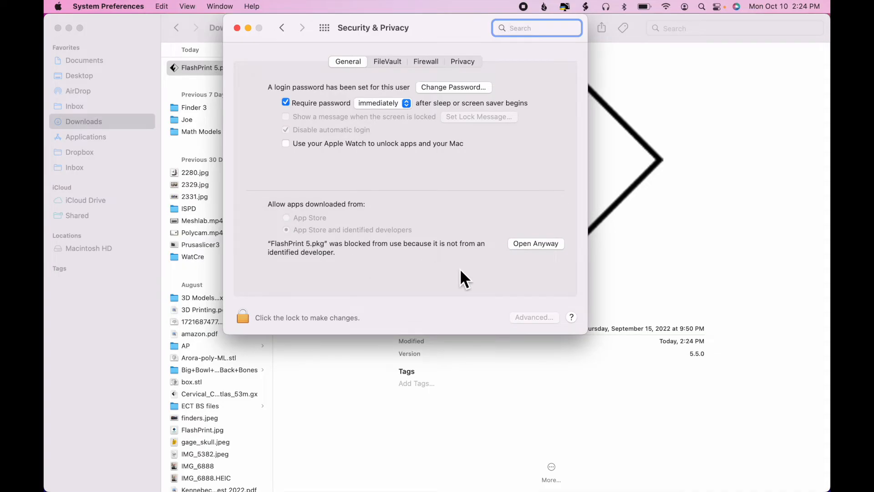
{"action": "left_click", "coordinate": [549, 244]}
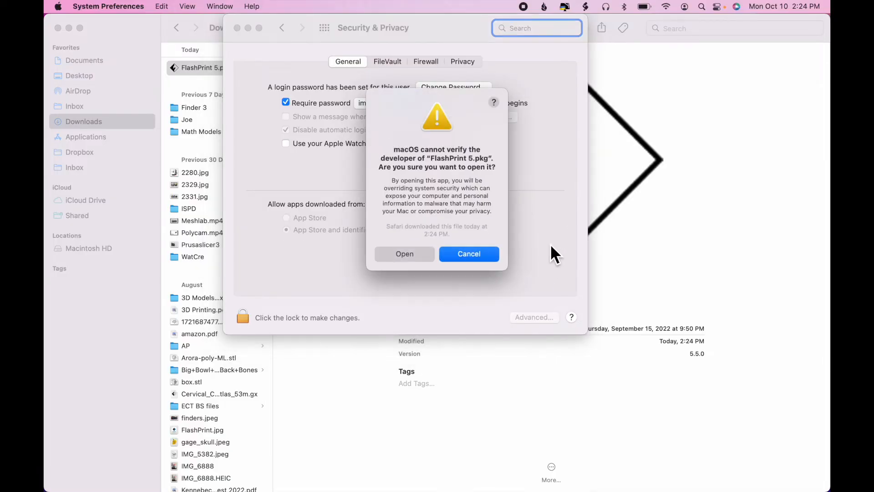
{"action": "left_click", "coordinate": [409, 258]}
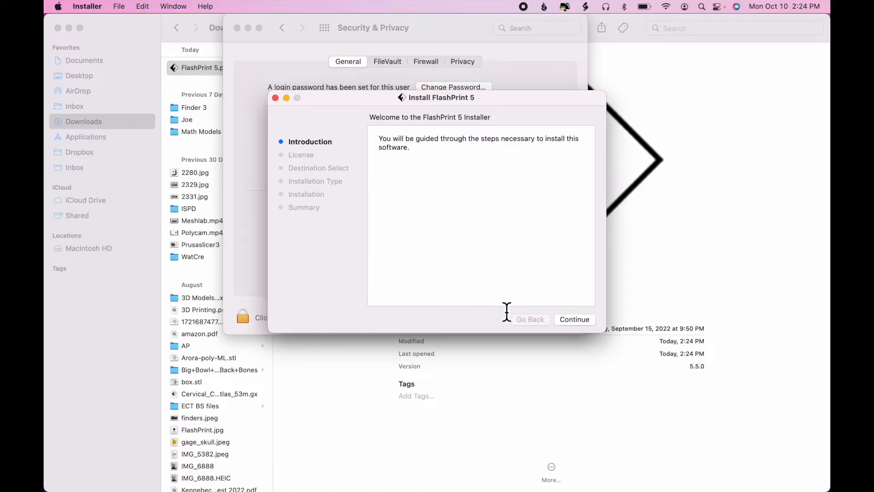
Agree to the software license and run the standard FlashPrint 5 installation, authorizing it with the account password
{"action": "left_click", "coordinate": [574, 320]}
{"action": "left_click", "coordinate": [576, 318]}
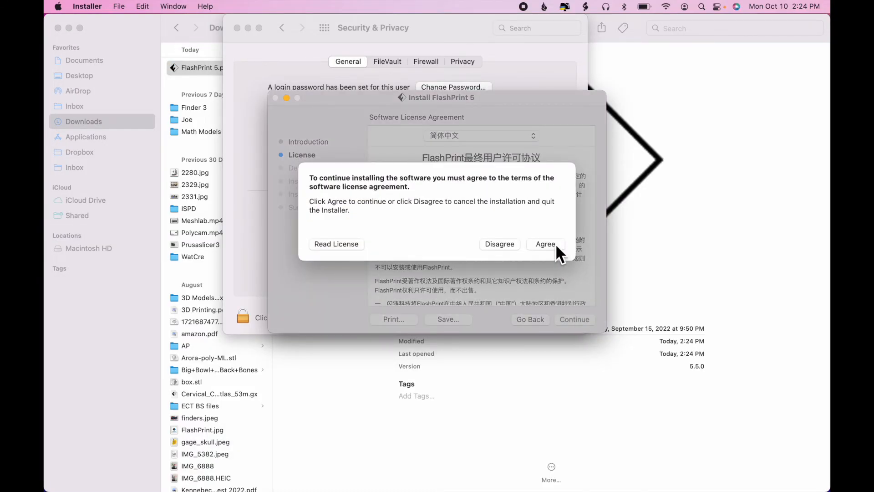
{"action": "left_click", "coordinate": [554, 244]}
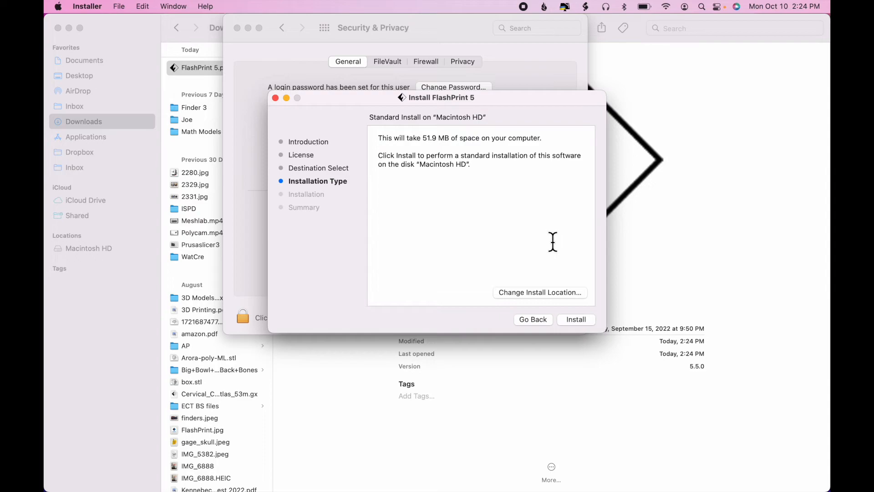
{"action": "left_click", "coordinate": [581, 320]}
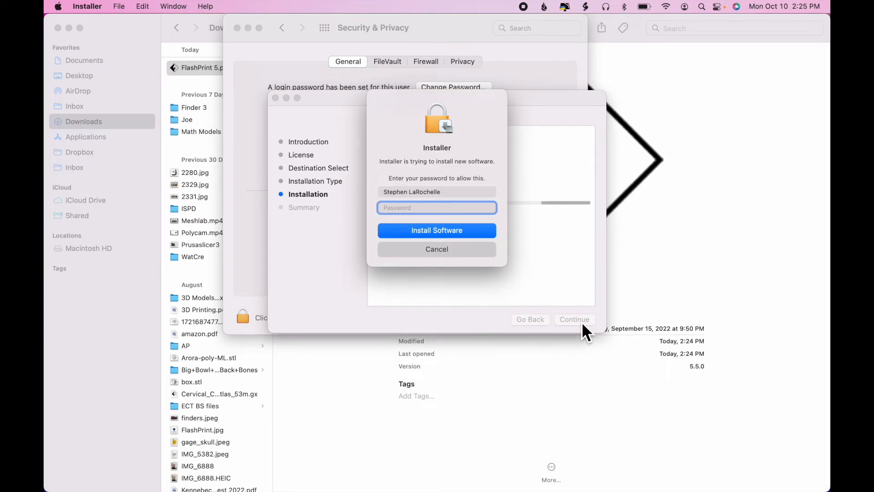
{"action": "type", "text": "***********"}
{"action": "left_click", "coordinate": [470, 231]}
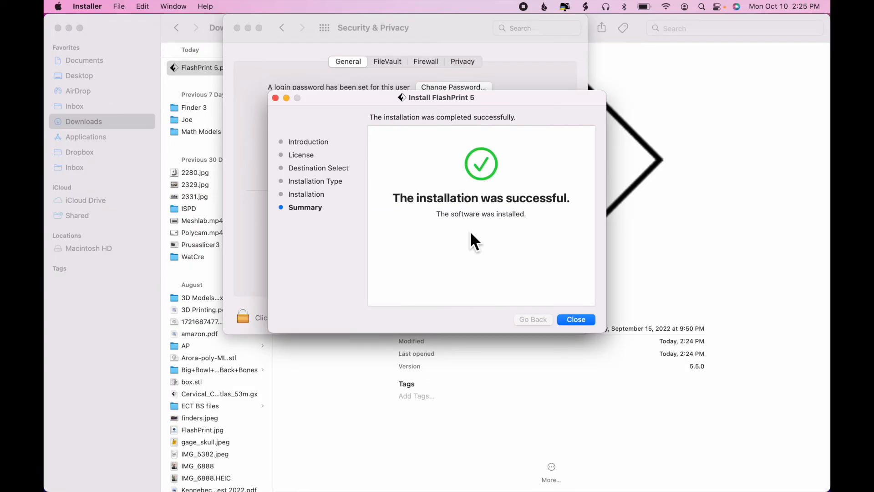
Close the installer, move its package to the Trash, and quit System Preferences
{"action": "left_click", "coordinate": [577, 320]}
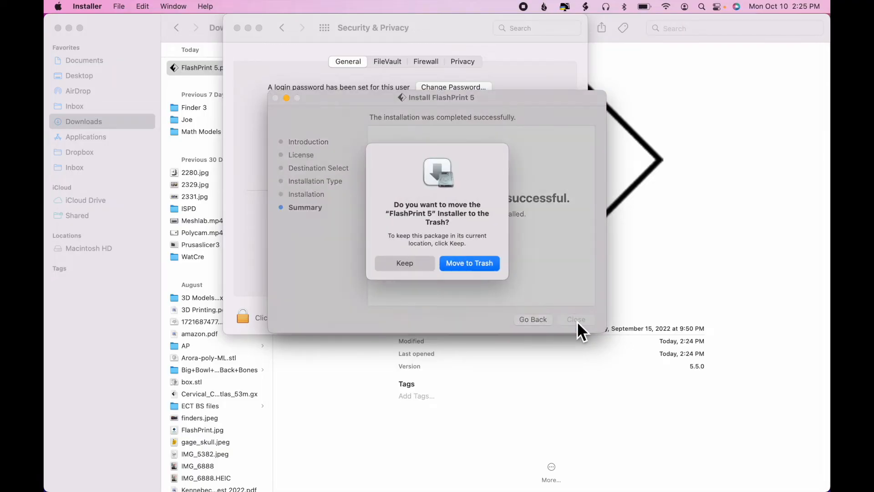
{"action": "left_click", "coordinate": [469, 267]}
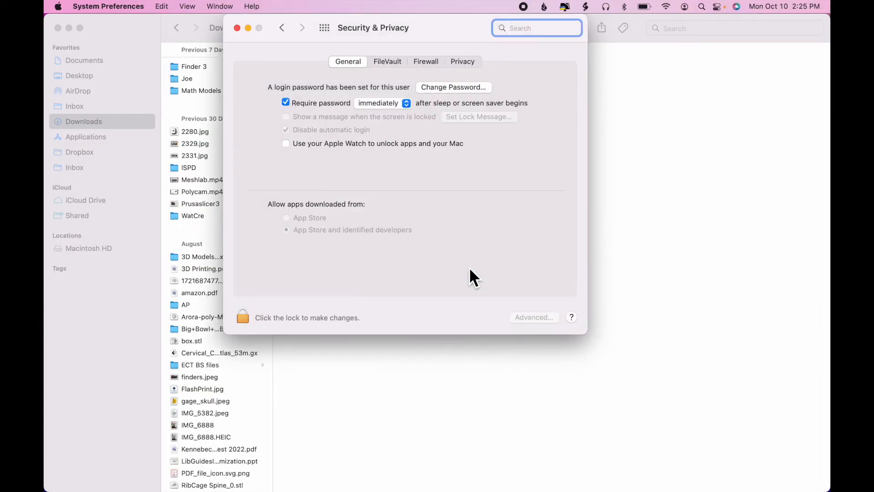
{"action": "key", "text": "super+q"}
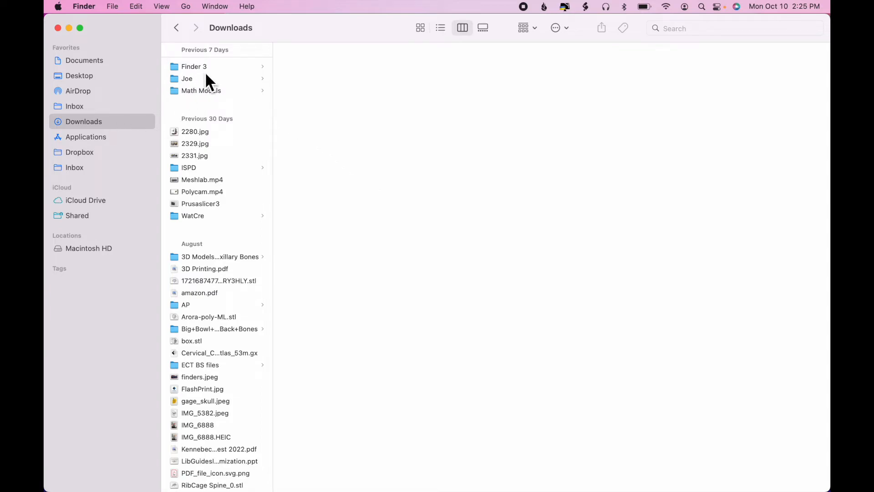
Launch FlashPrint 5 from the Applications folder
{"action": "left_click", "coordinate": [117, 138]}
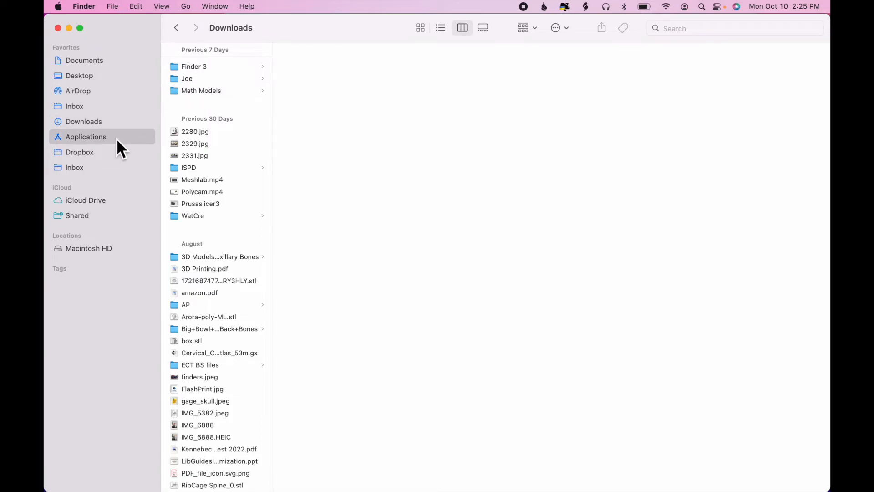
{"action": "left_click", "coordinate": [216, 342]}
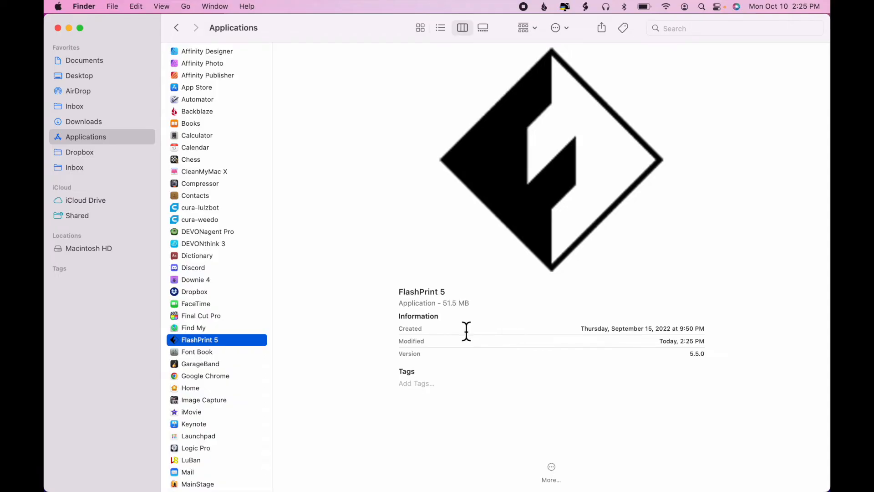
{"action": "double_click", "coordinate": [202, 342]}
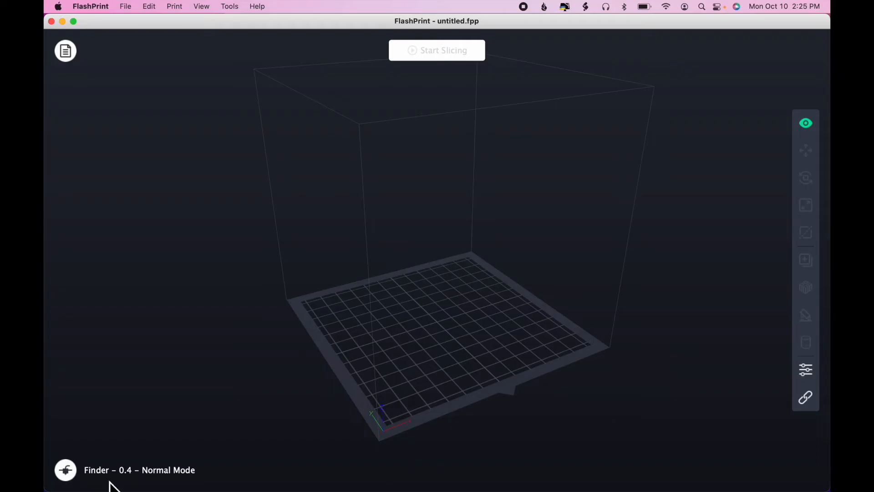
Set the machine type to Finder 3
{"action": "left_click", "coordinate": [66, 471]}
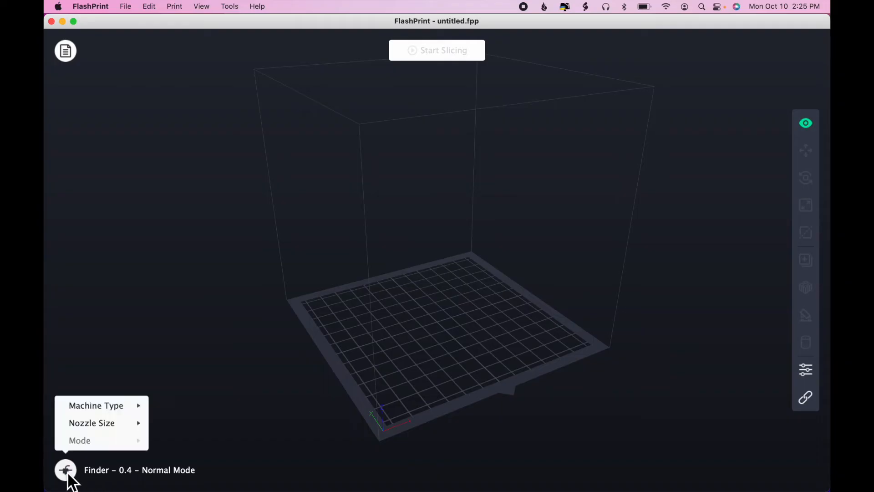
{"action": "mouse_move", "coordinate": [112, 411]}
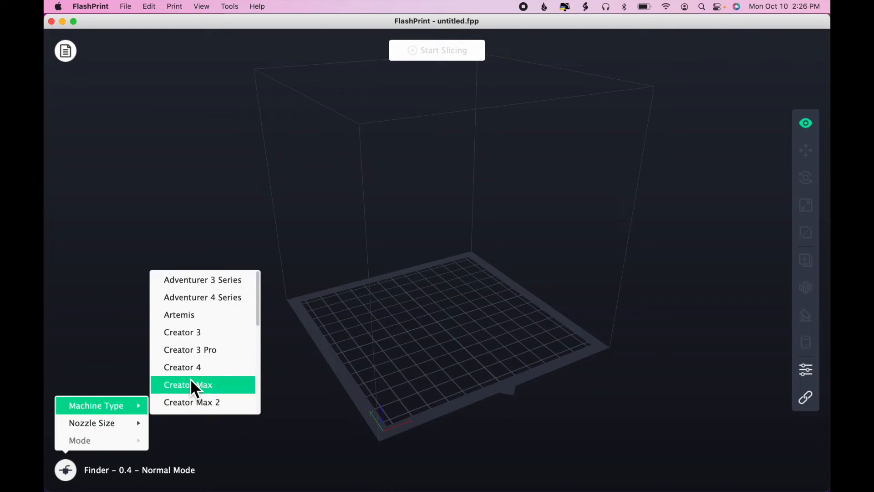
{"action": "scroll", "coordinate": [208, 359], "scroll_direction": "down", "scroll_amount": 3}
{"action": "scroll", "coordinate": [209, 360], "scroll_direction": "down", "scroll_amount": 5}
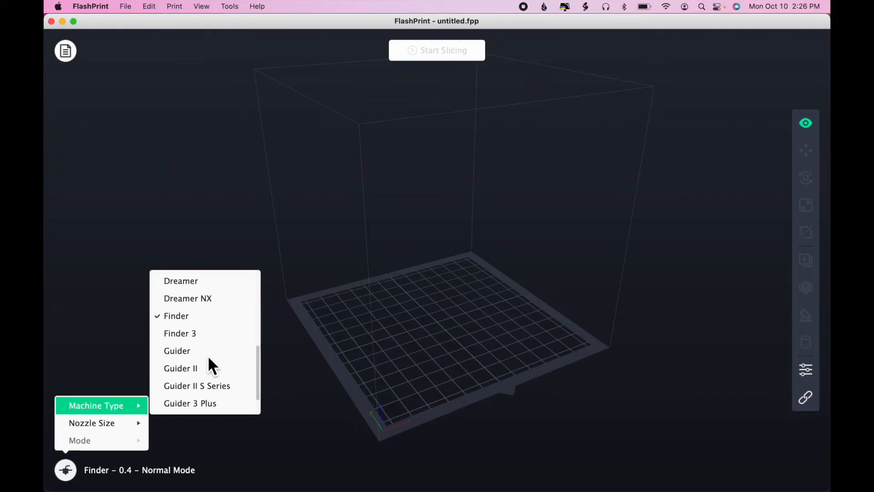
{"action": "scroll", "coordinate": [209, 357], "scroll_direction": "down", "scroll_amount": 1}
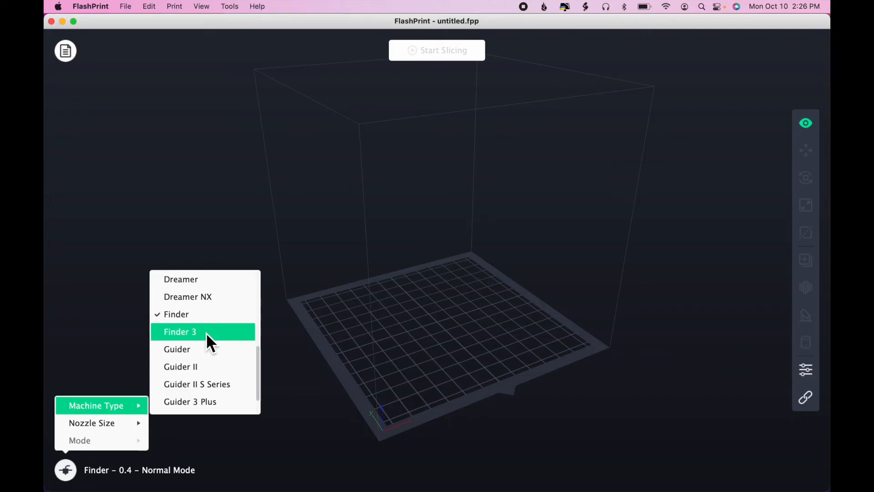
{"action": "left_click", "coordinate": [199, 336]}
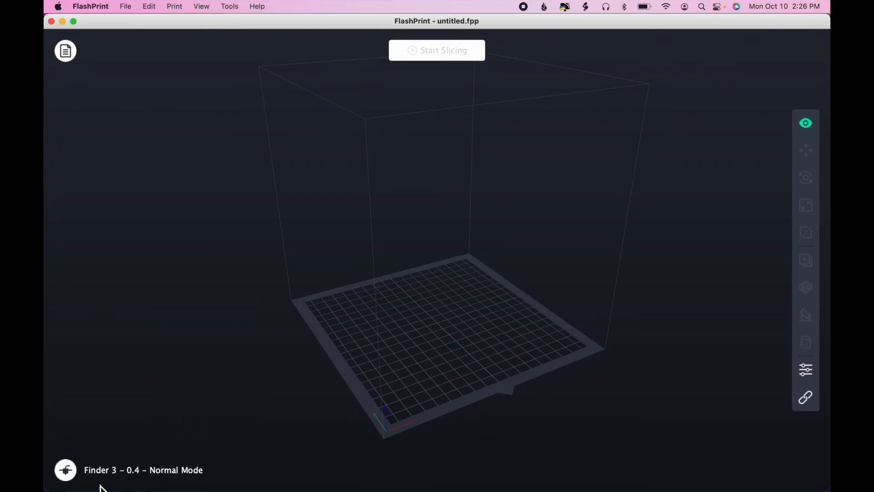
Choose the 0.4 nozzle size for the selected printer
{"action": "left_click", "coordinate": [70, 474]}
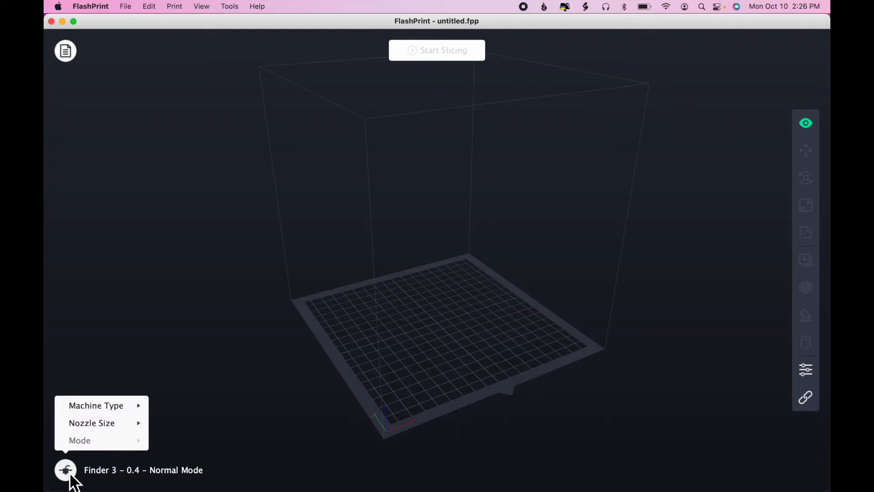
{"action": "mouse_move", "coordinate": [80, 423]}
{"action": "left_click", "coordinate": [203, 425]}
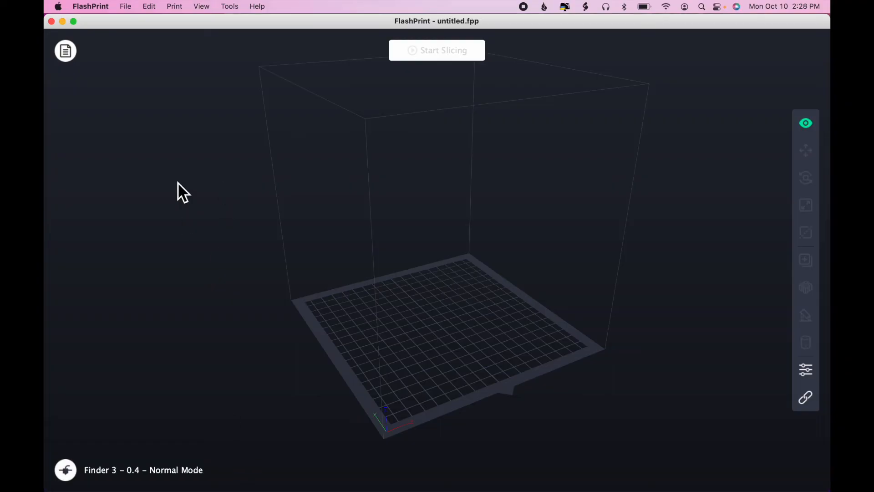
Load the 20mm_Box.stl example model onto the build plate
{"action": "left_click", "coordinate": [127, 7]}
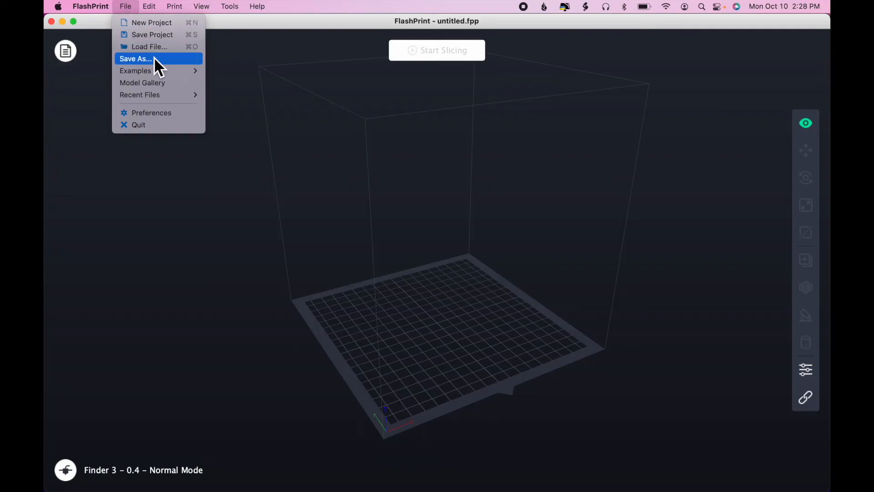
{"action": "mouse_move", "coordinate": [162, 73]}
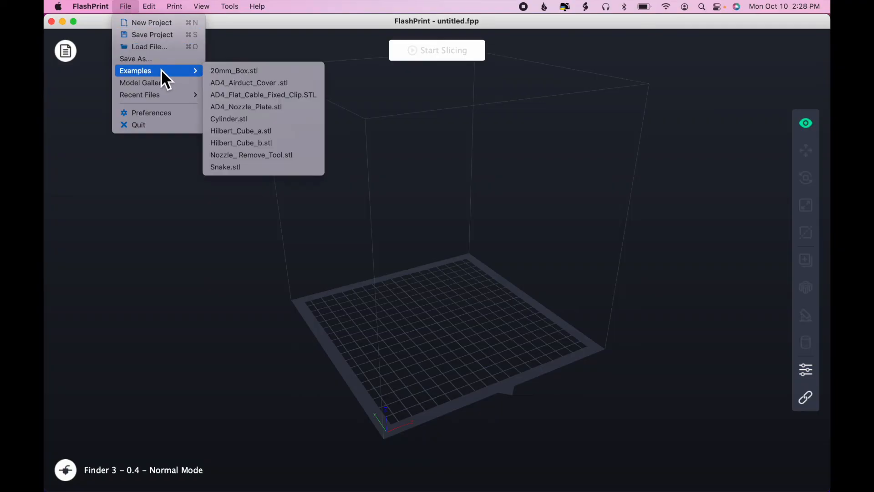
{"action": "left_click", "coordinate": [256, 71]}
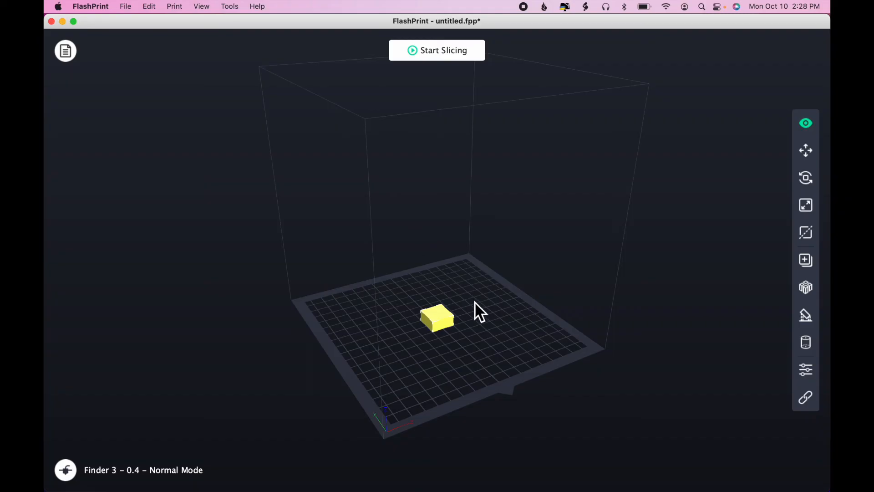
Examine the slicing settings in Basic Mode and Expert Mode, and close the Slice dialog without slicing
{"action": "left_click", "coordinate": [461, 60]}
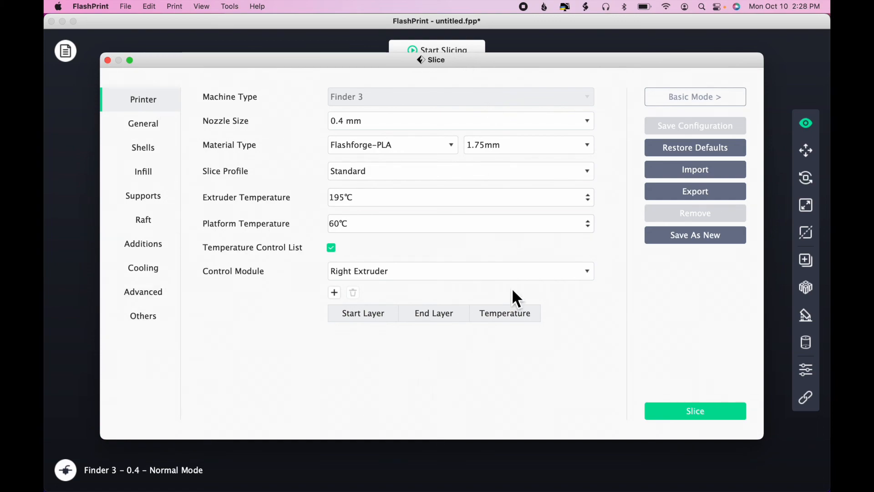
{"action": "left_click", "coordinate": [709, 99]}
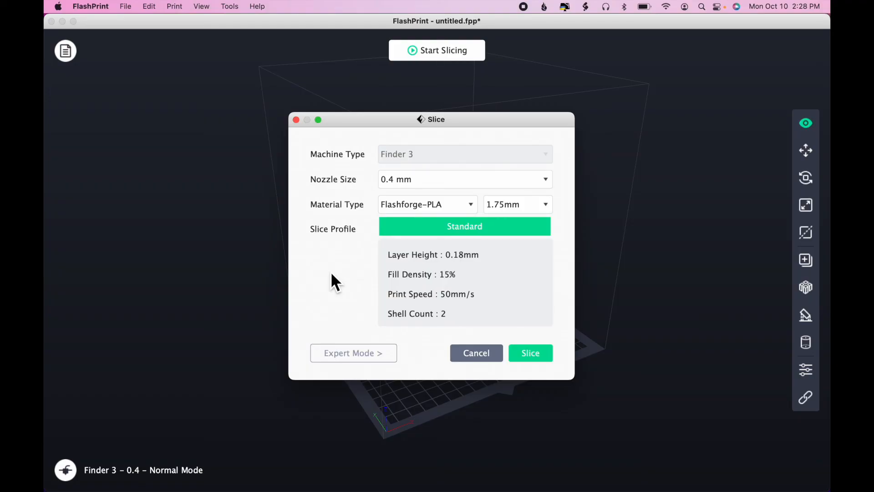
{"action": "left_click", "coordinate": [349, 354]}
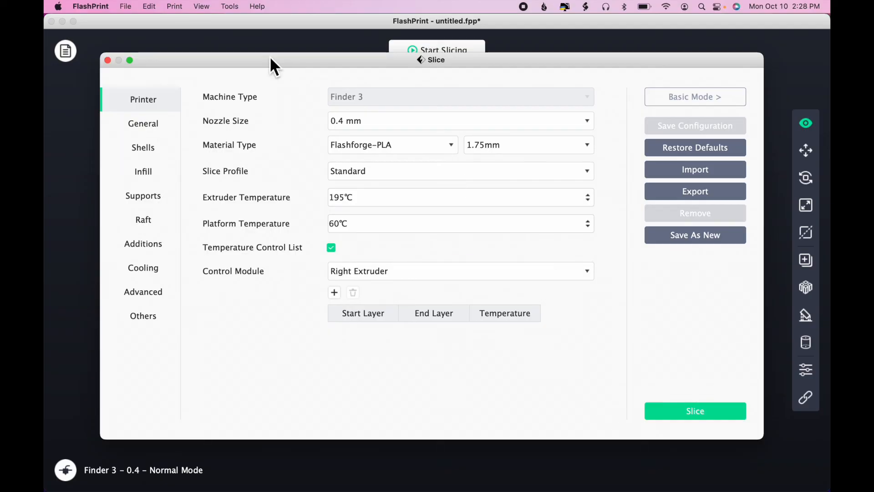
{"action": "left_click", "coordinate": [108, 60]}
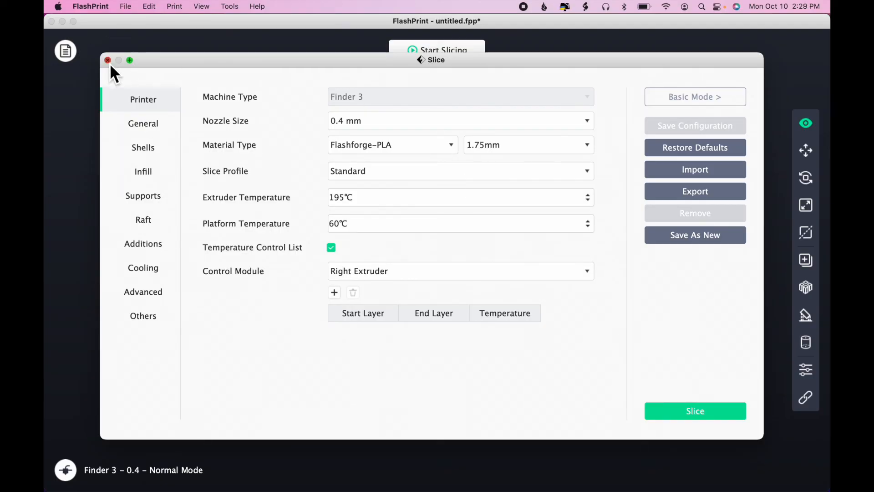